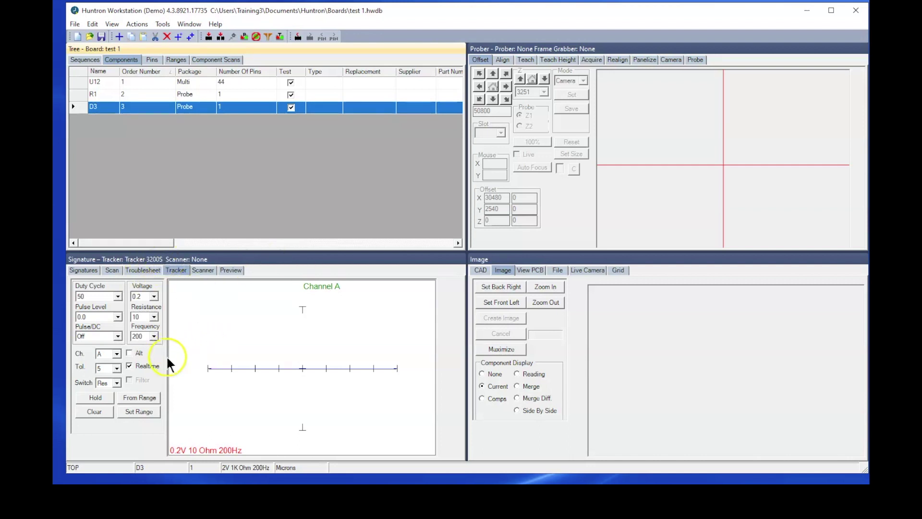
Step: Switch the live trace to D3's 2V 1K Ohm 200Hz range and read its 0.62V forward breakdown in SigAssist
click(140, 397)
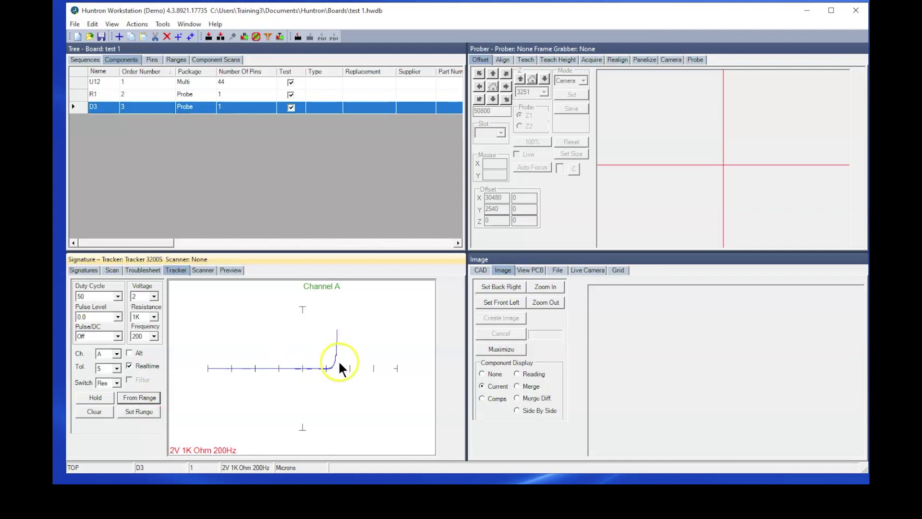
right_click(261, 318)
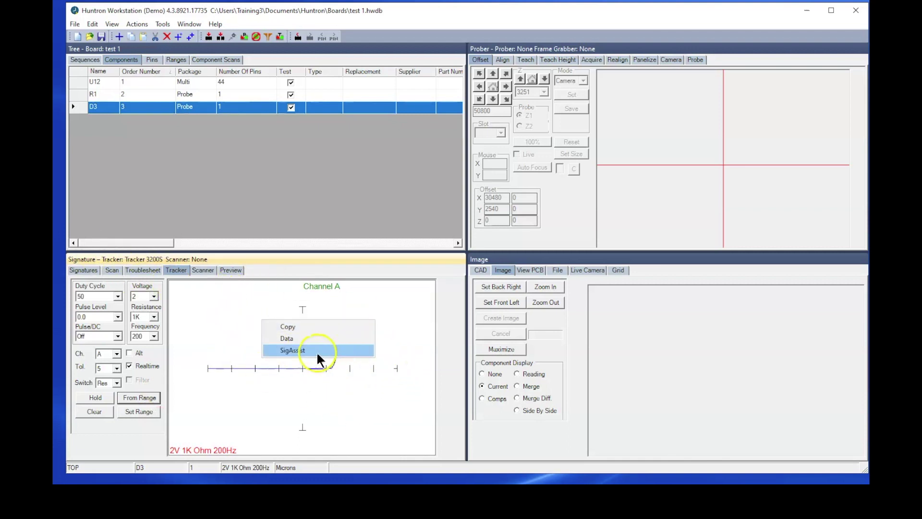
click(303, 354)
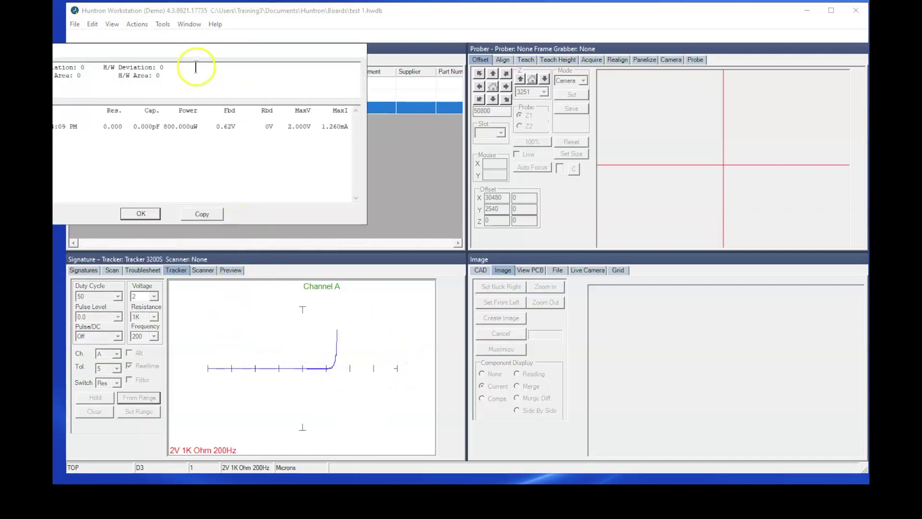
drag(194, 52, 396, 82)
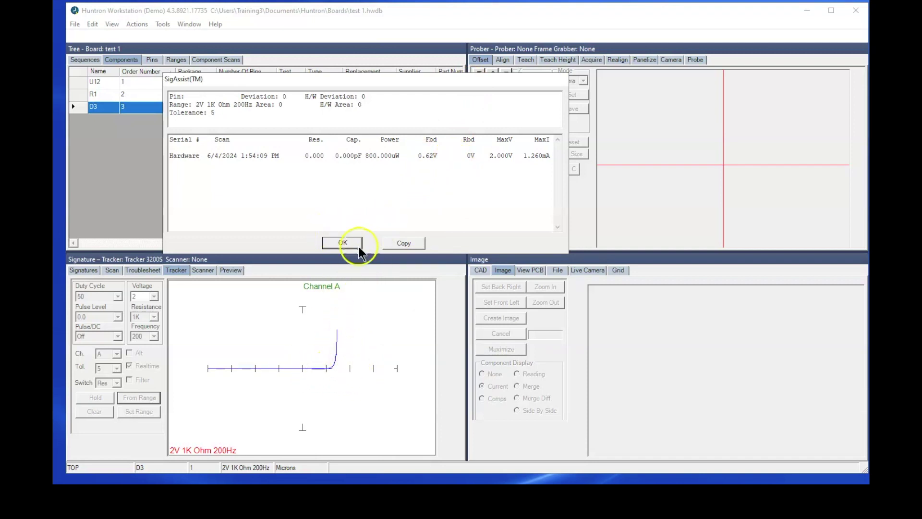
click(342, 242)
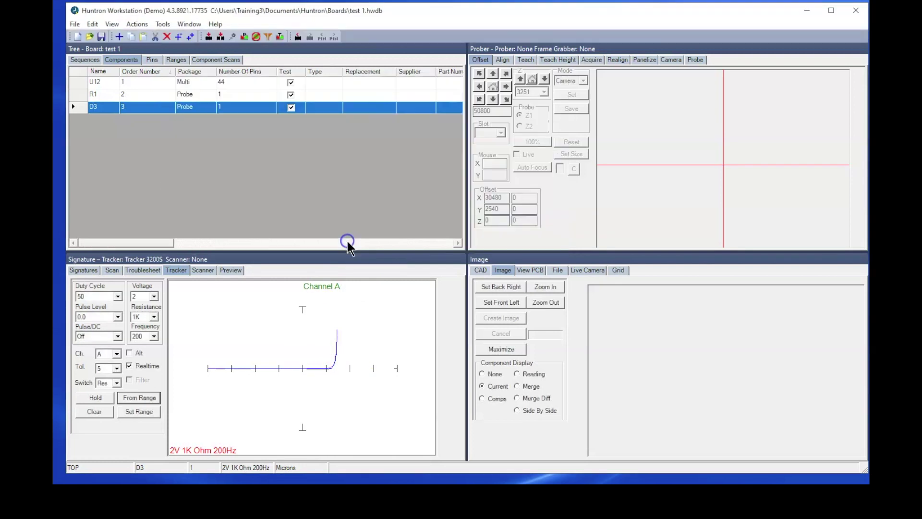
Step: Hold the diode signature and compare hardware 0.5V reverse against stored 0.62V forward (deviation 61) in SigAssist
click(96, 398)
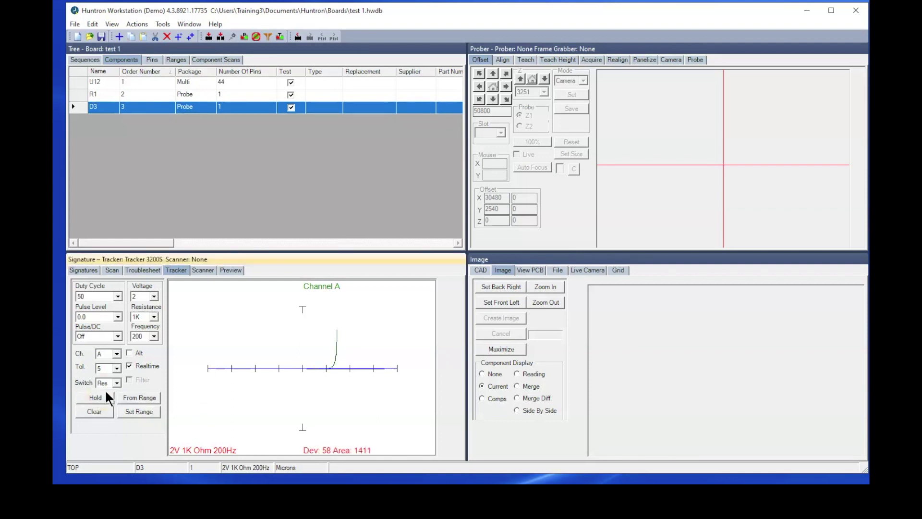
click(159, 380)
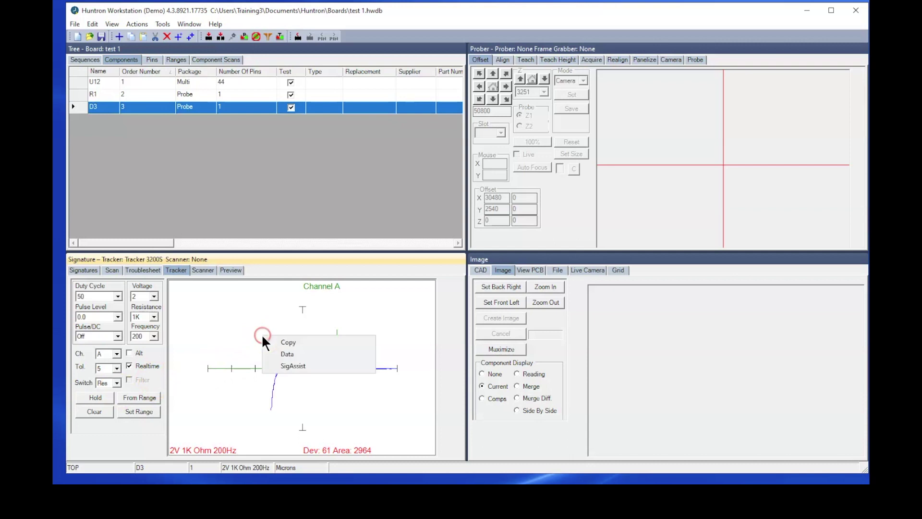
click(289, 364)
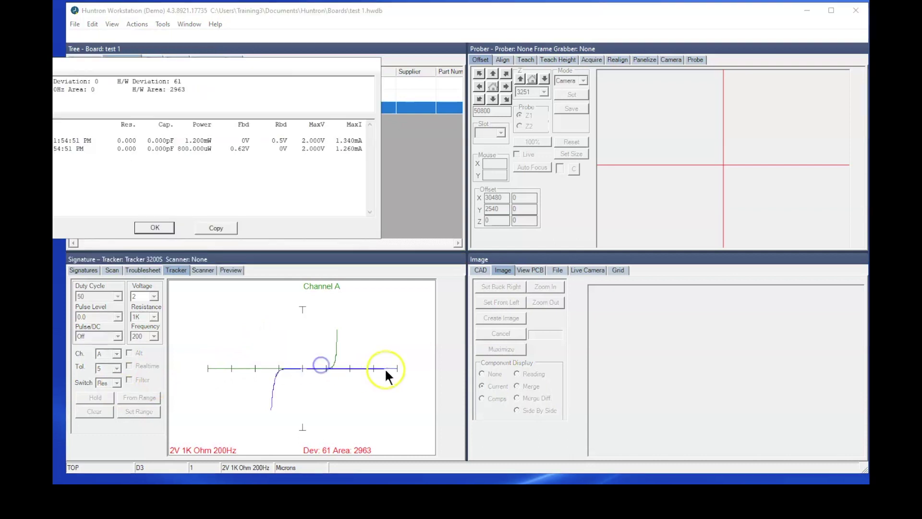
drag(225, 63, 346, 71)
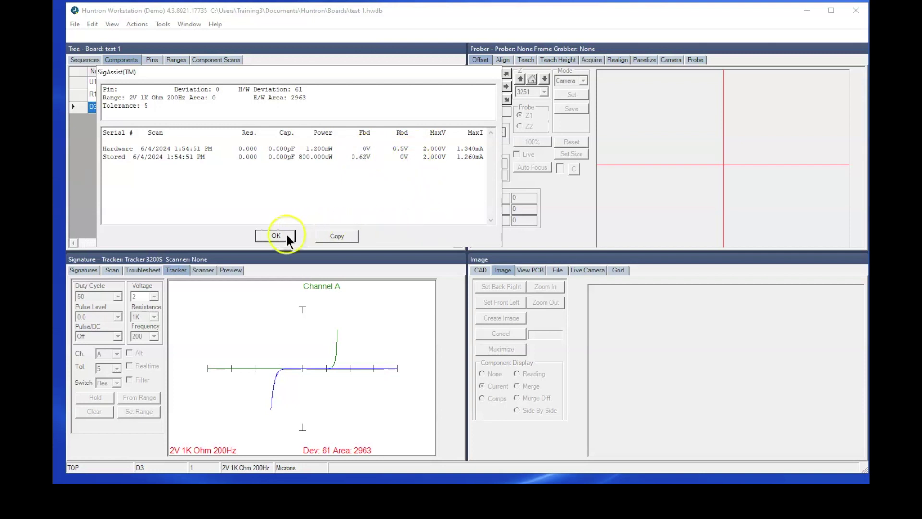
click(270, 236)
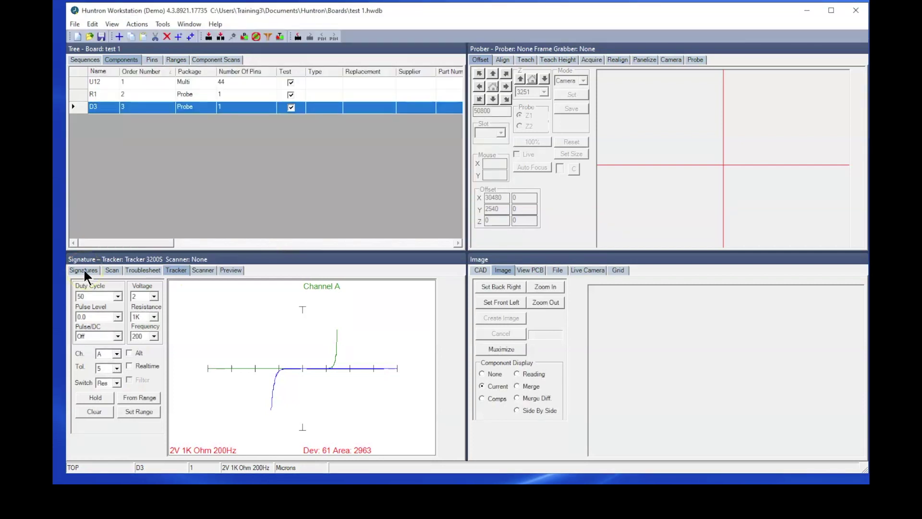
Step: Show D3's stored signatures and review scan 004's breakdown: 0.5V reverse, 0V forward, deviation -5
click(84, 271)
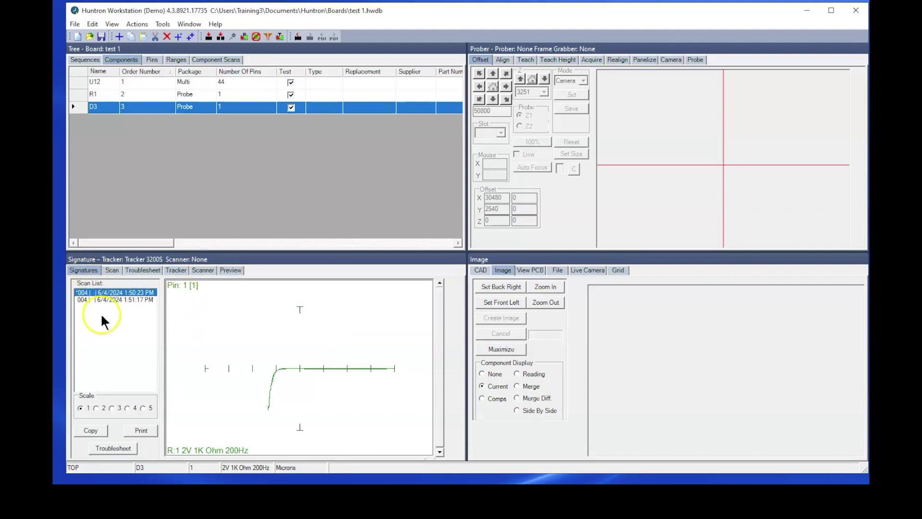
right_click(255, 334)
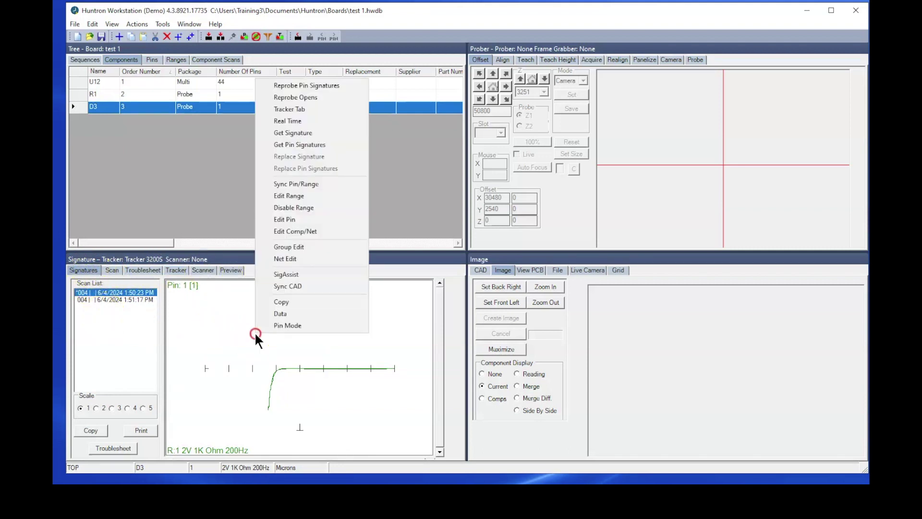
click(284, 274)
drag(154, 76, 278, 82)
click(278, 177)
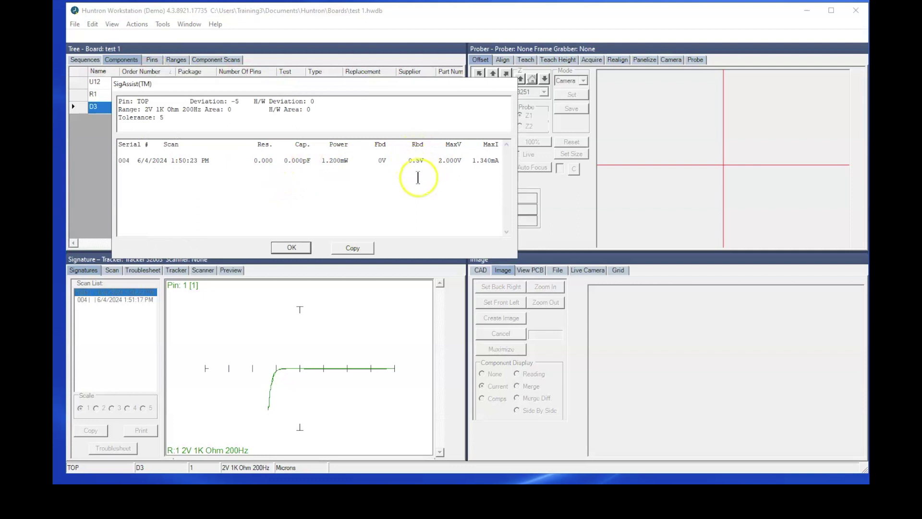
click(284, 247)
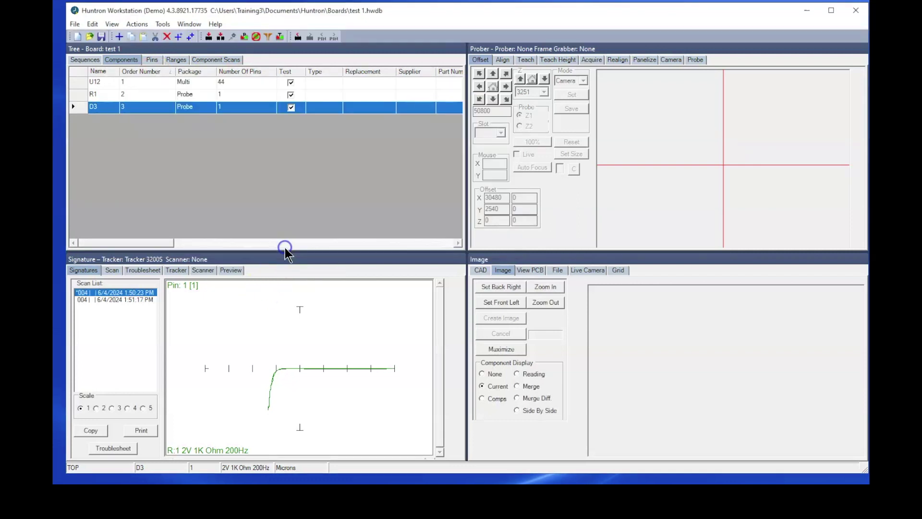
Step: Overlay the second stored D3 scan and compare both in SigAssist; the 1:51:17 PM scan reads 0.74V forward, 0.62V reverse
ctrl+click(102, 300)
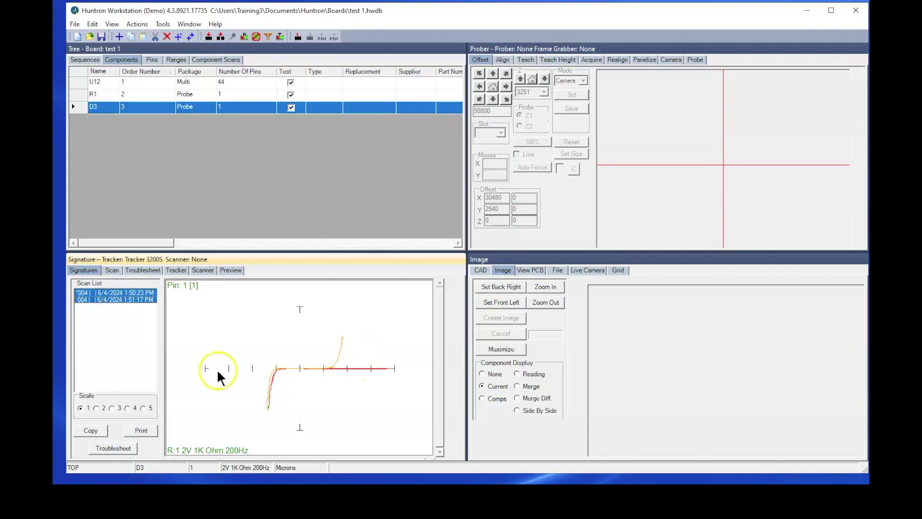
right_click(304, 332)
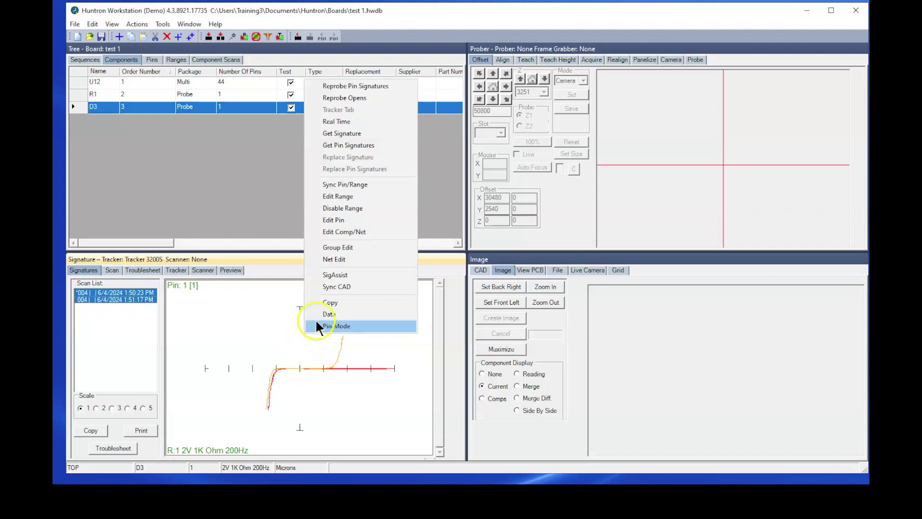
click(360, 275)
drag(153, 90, 267, 94)
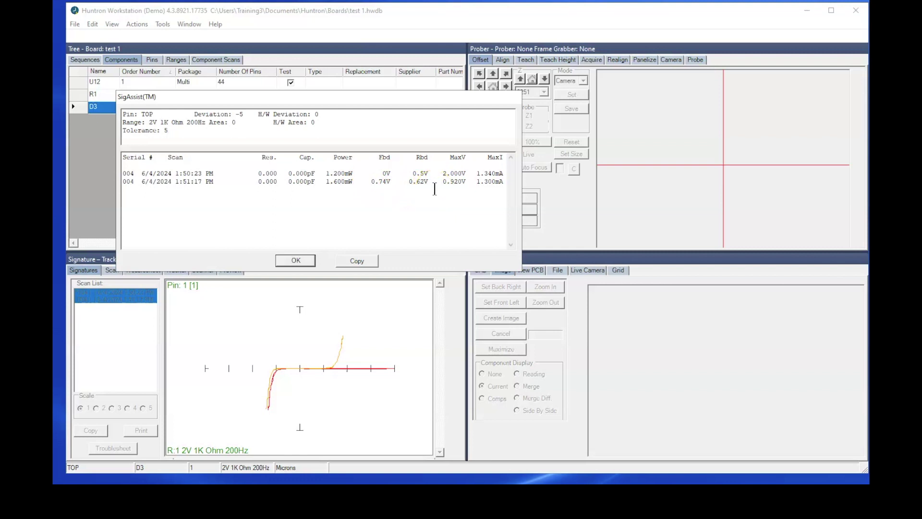
click(300, 262)
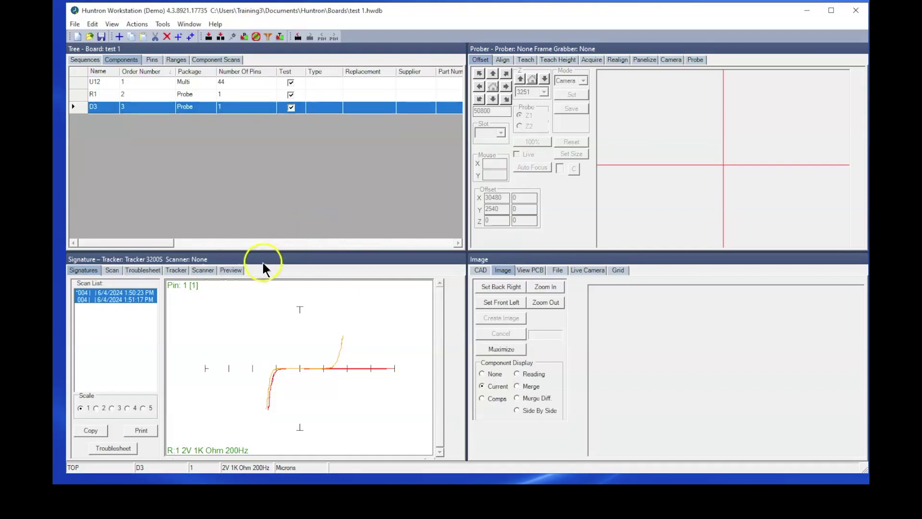
Step: In D3's Troubleshoot view, select the 1:51:17 PM component scan and run SigAssist (deviation 49, tolerance 5)
click(139, 272)
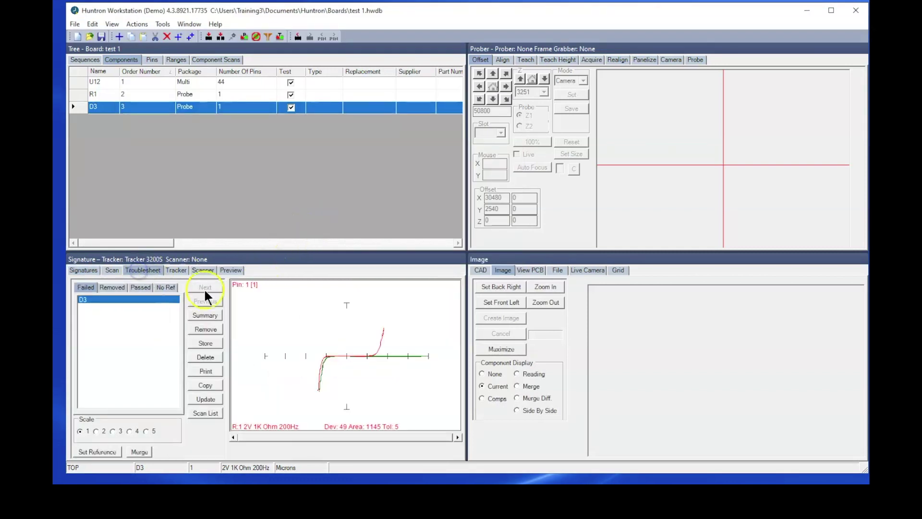
click(219, 59)
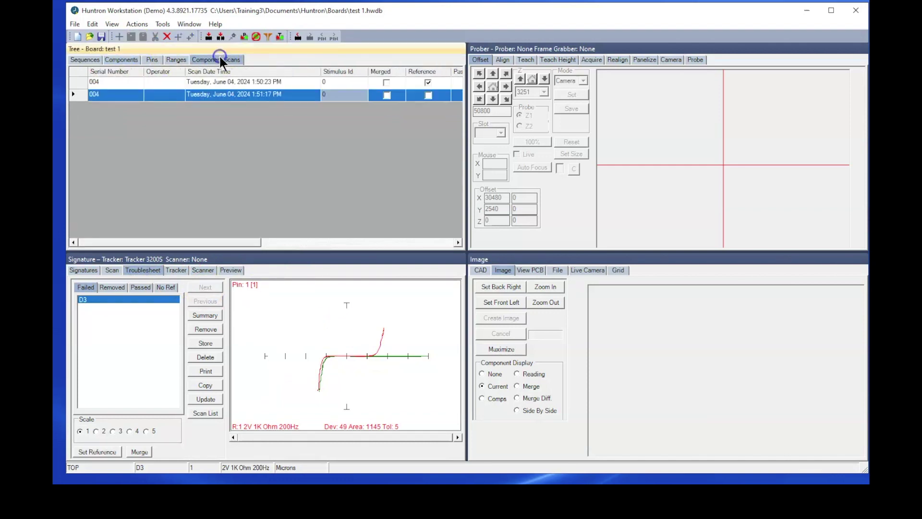
click(78, 95)
click(348, 353)
right_click(313, 337)
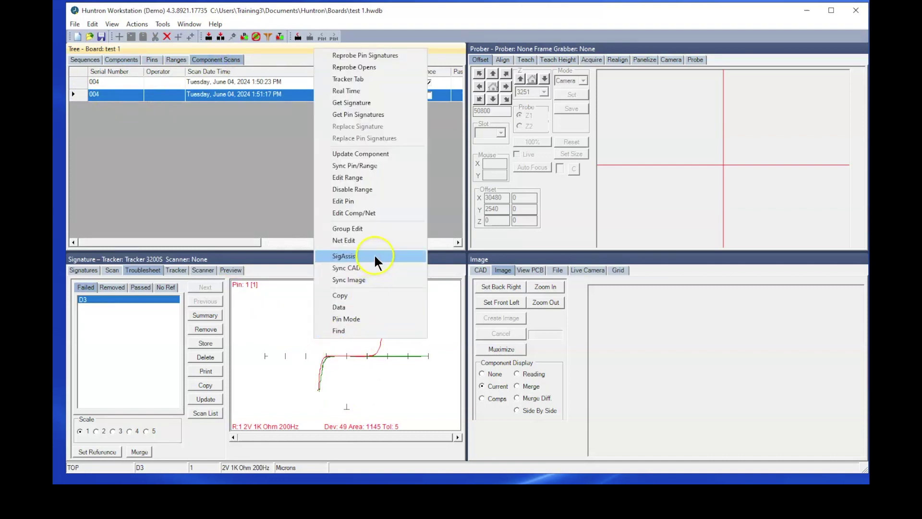
click(344, 256)
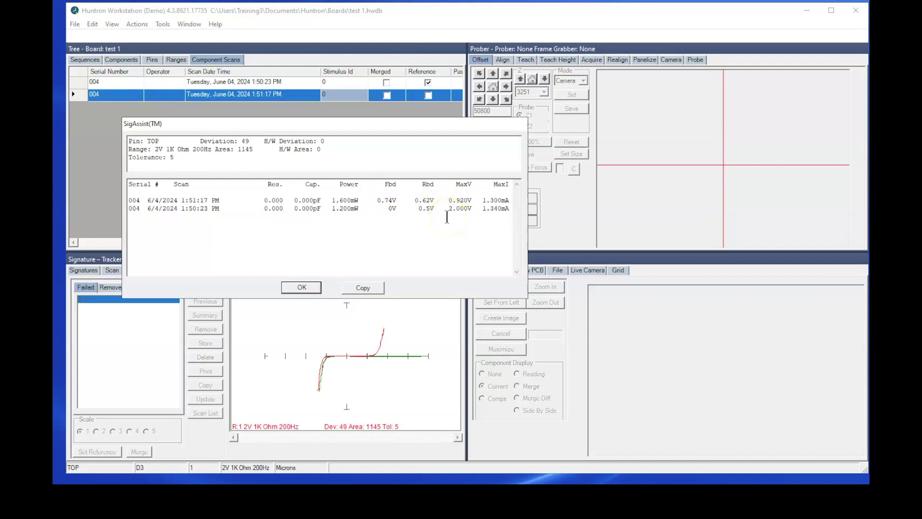
Step: Add the Real Time live signature and compare all three in SigAssist: MaxV 0.900V, deviation 50, area 1169
click(301, 287)
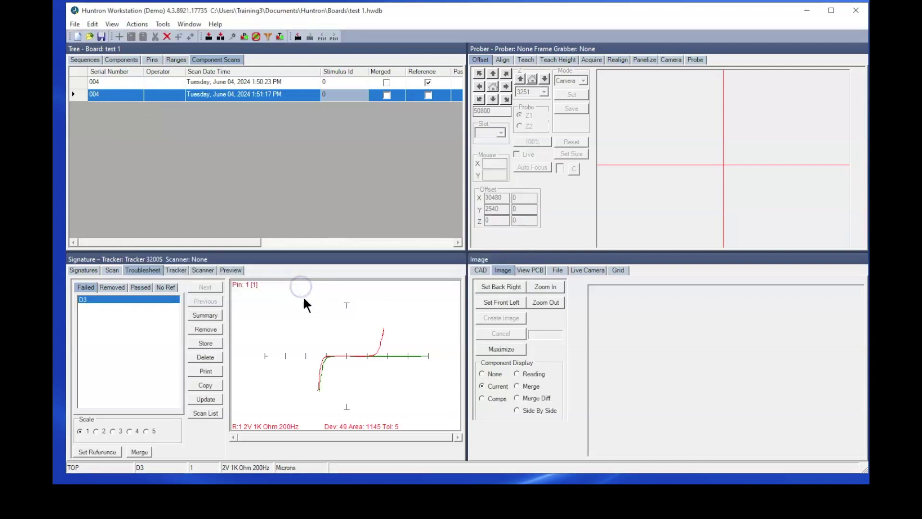
right_click(306, 341)
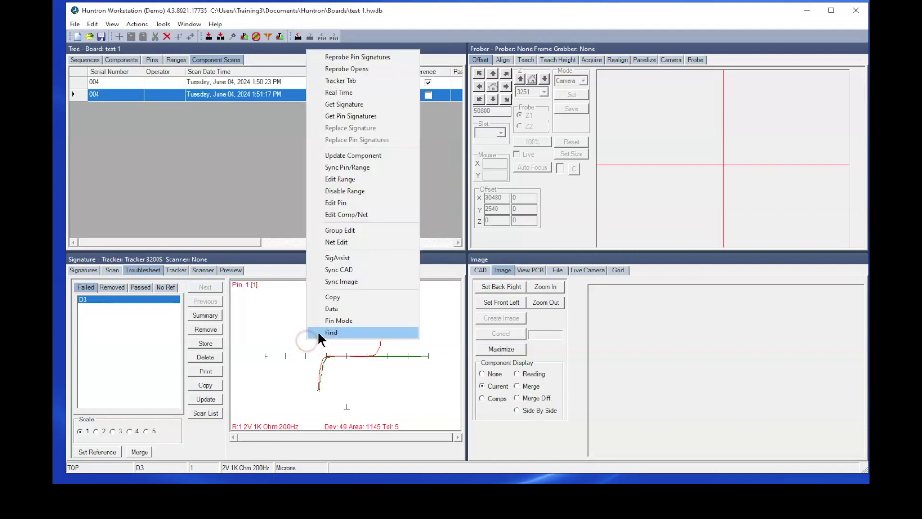
click(350, 93)
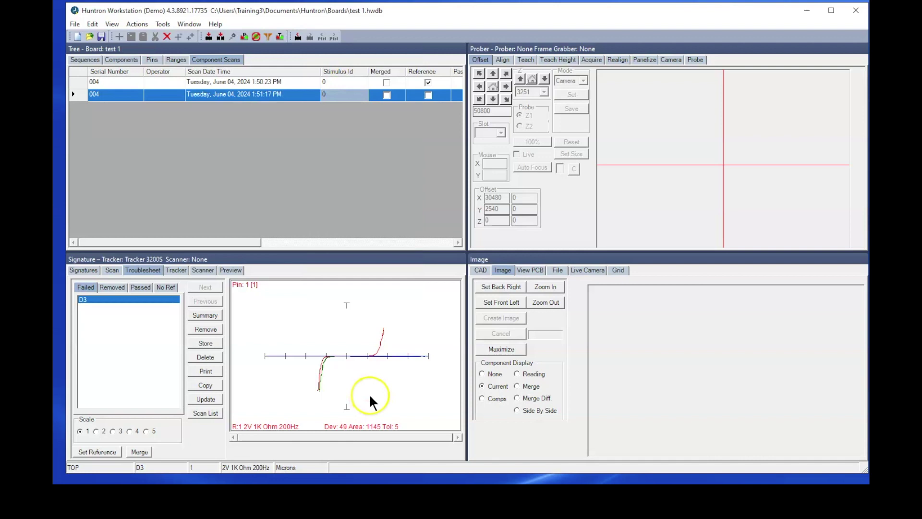
right_click(273, 366)
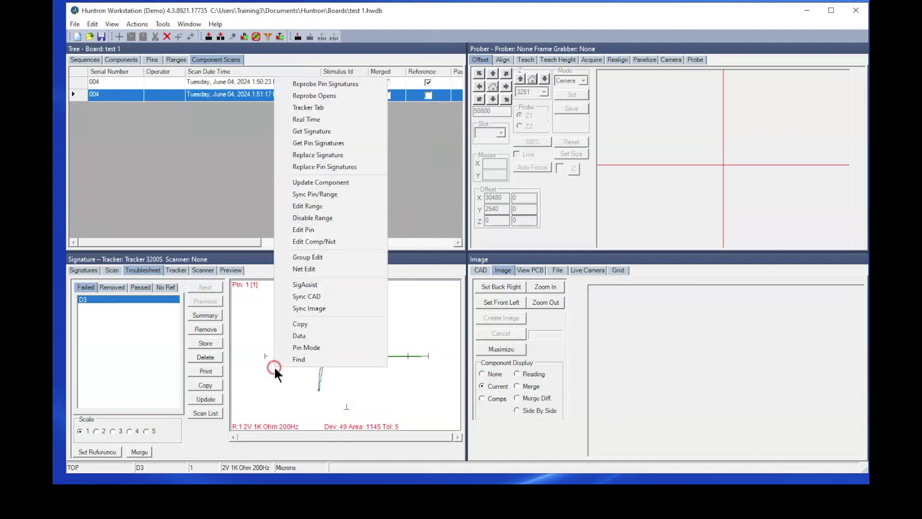
click(331, 285)
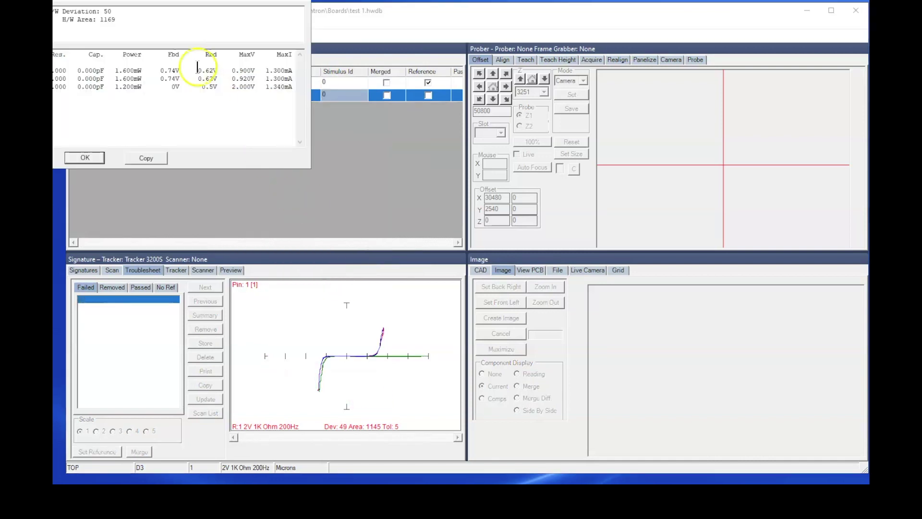